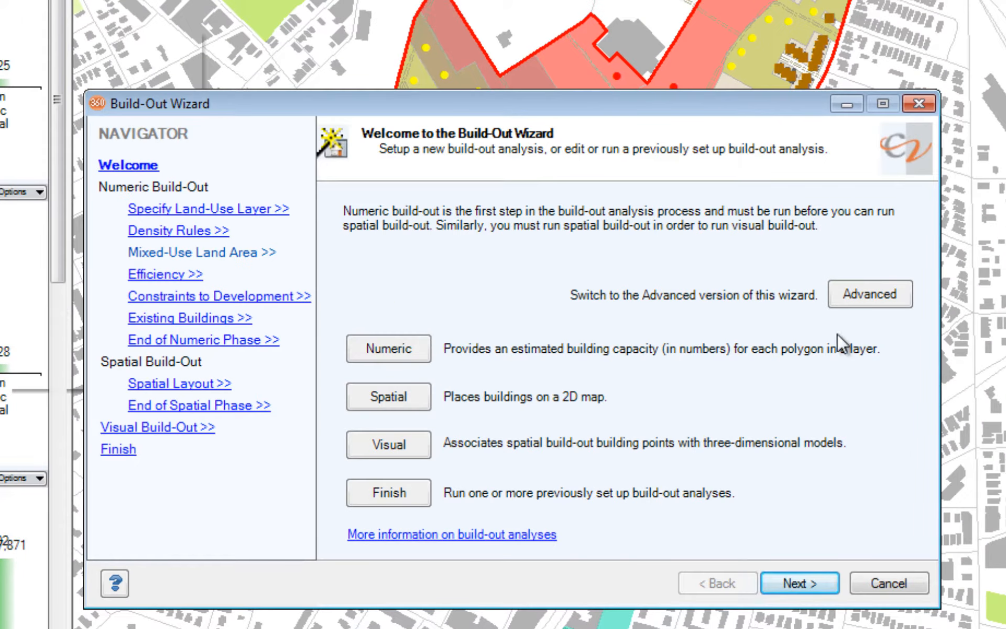
# Switch the Build-Out Wizard to its Advanced version and open the density rules
pyautogui.click(870, 295)
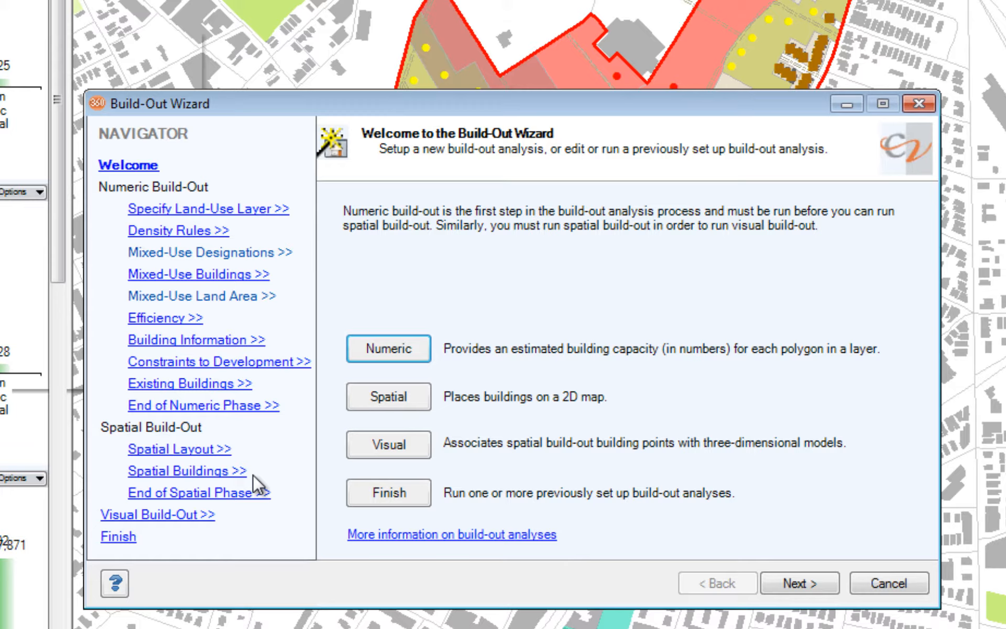
pyautogui.click(182, 235)
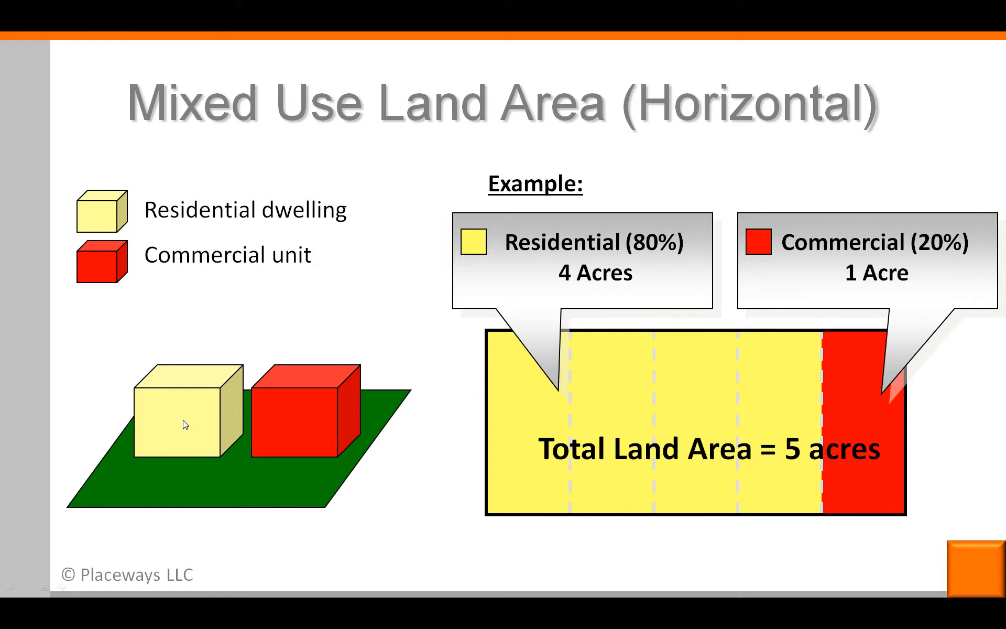
pyautogui.click(289, 423)
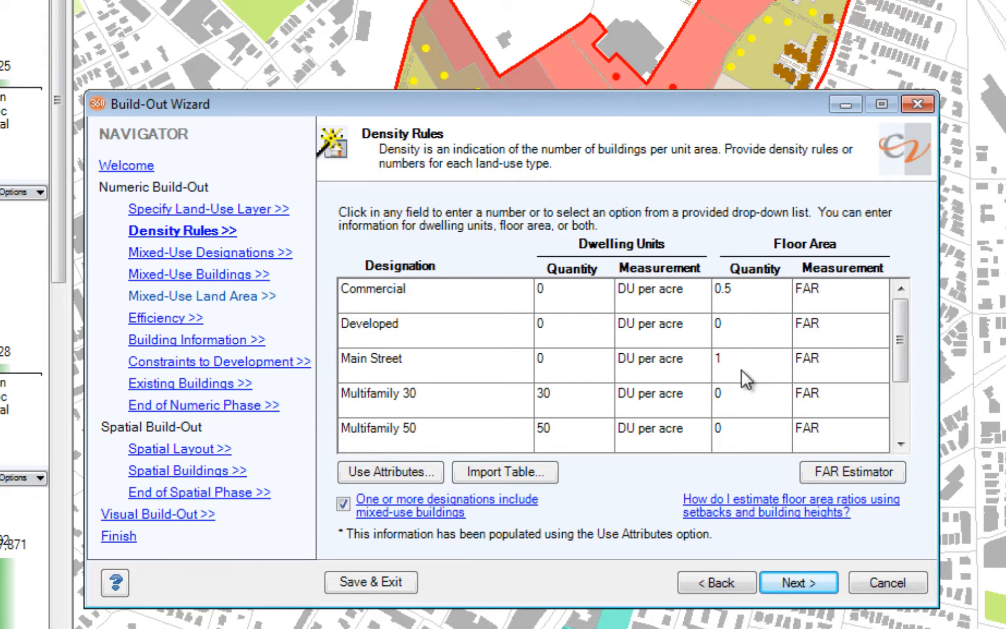
# Designate Main Street as containing mixed-use buildings and continue to its mixed-use building settings
pyautogui.click(747, 363)
pyautogui.click(803, 585)
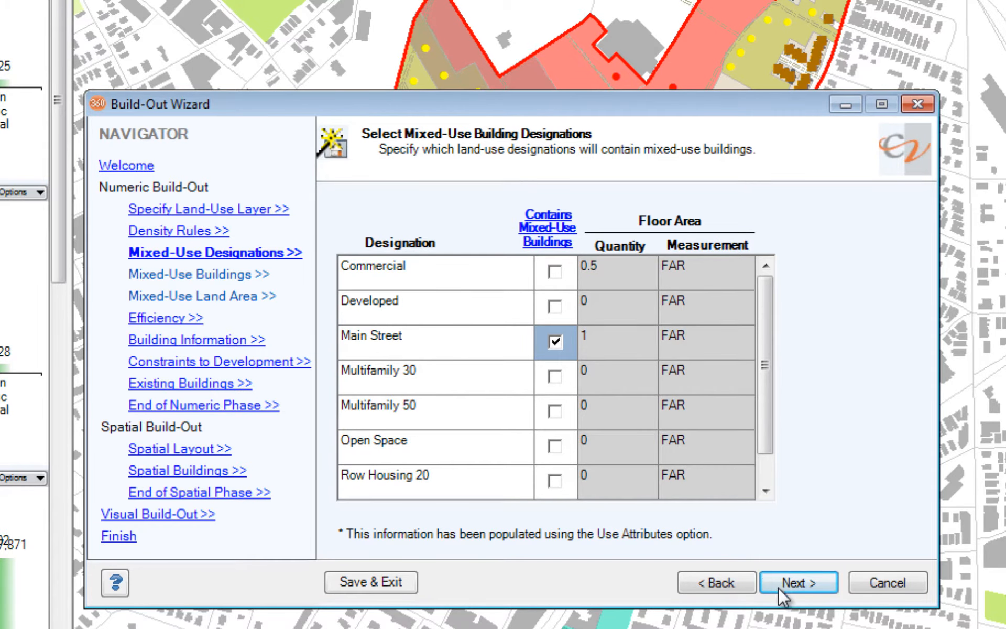
pyautogui.click(798, 582)
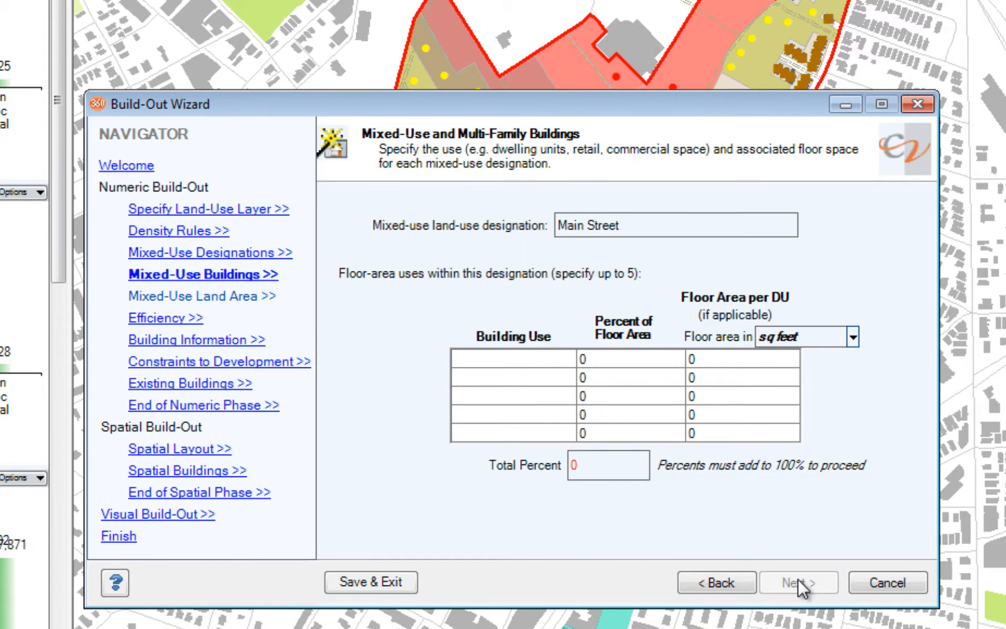
# Add Retail at 10 percent and Office at 20 percent of floor area to Main Street's building uses
pyautogui.click(540, 365)
pyautogui.write('Retail')
pyautogui.click(664, 360)
pyautogui.write('10')
pyautogui.press('Tab')
pyautogui.press('Tab')
pyautogui.write('Office')
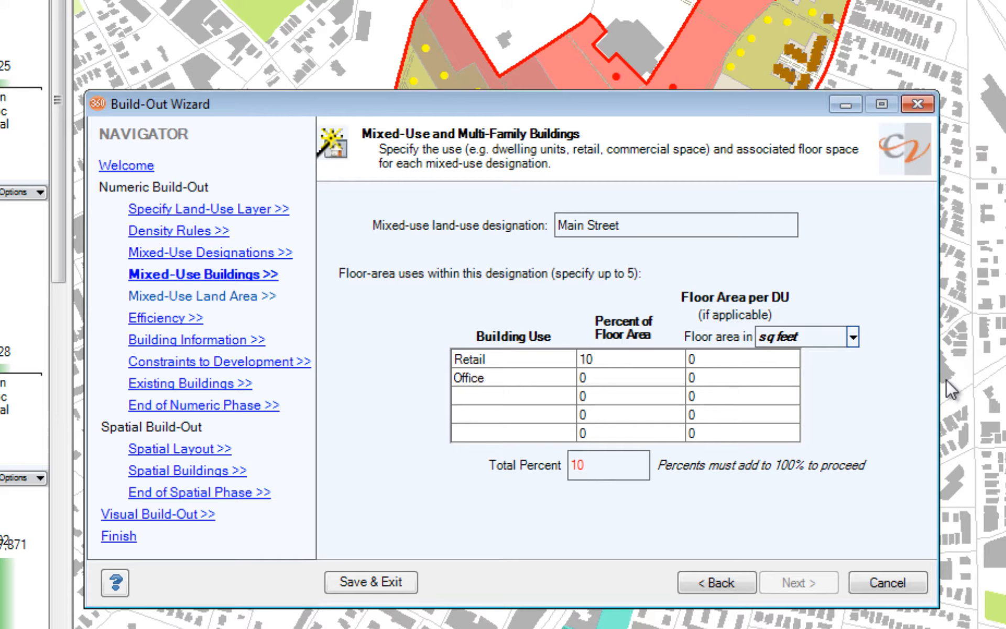
pyautogui.click(657, 373)
pyautogui.write('20')
# Add the residential uses to Main Street: Studios at 20 percent, One Bedroom at 20 percent and Two Bedroom at 30 percent
pyautogui.click(498, 396)
pyautogui.write('Studios')
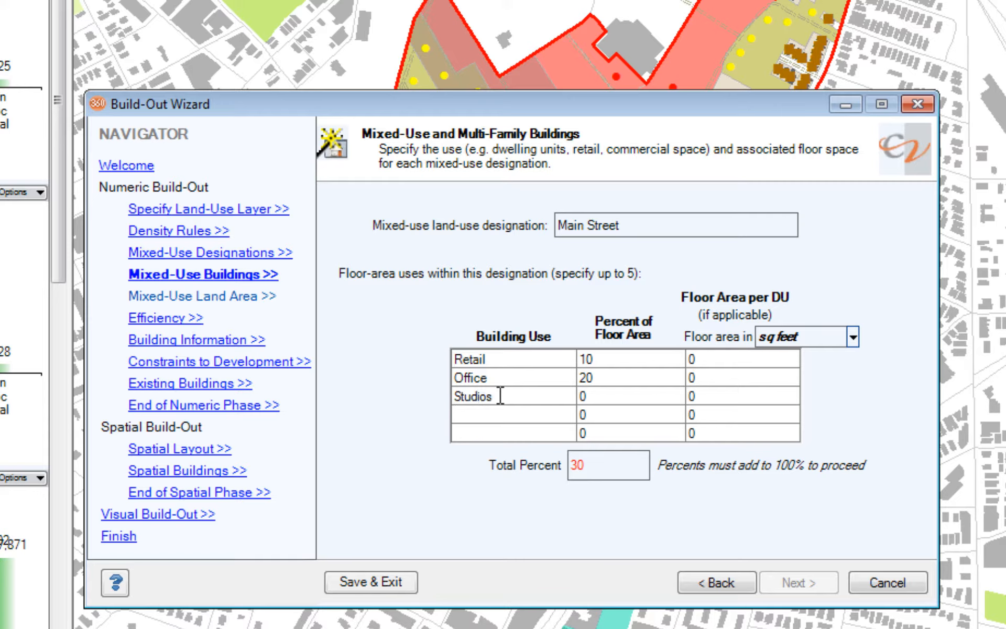
pyautogui.press('Tab')
pyautogui.write('20')
pyautogui.click(481, 414)
pyautogui.write('One Bedroom')
pyautogui.press('Tab')
pyautogui.write('20')
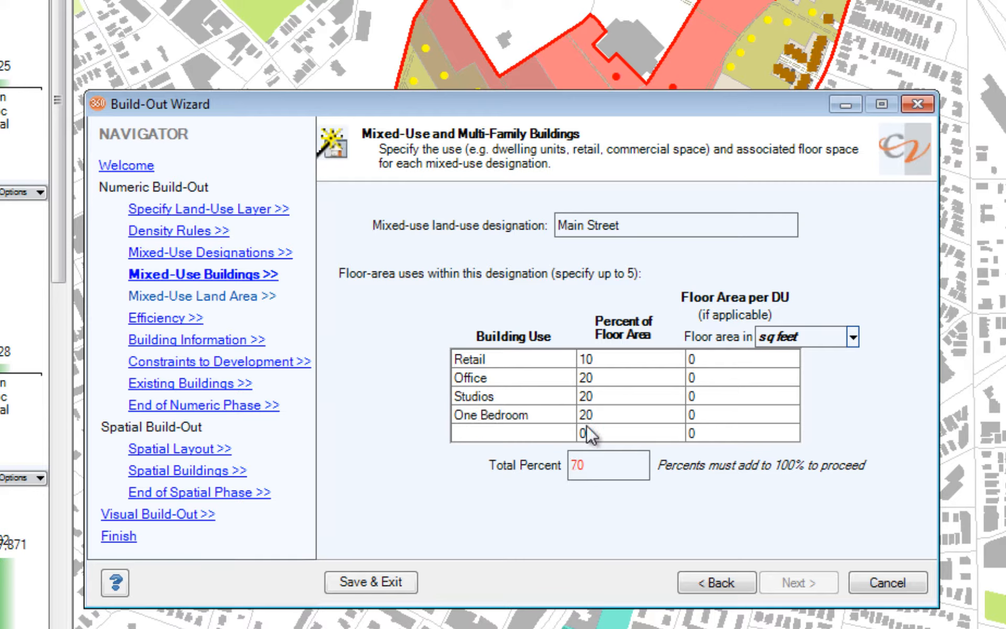
pyautogui.write('Two Bedroom')
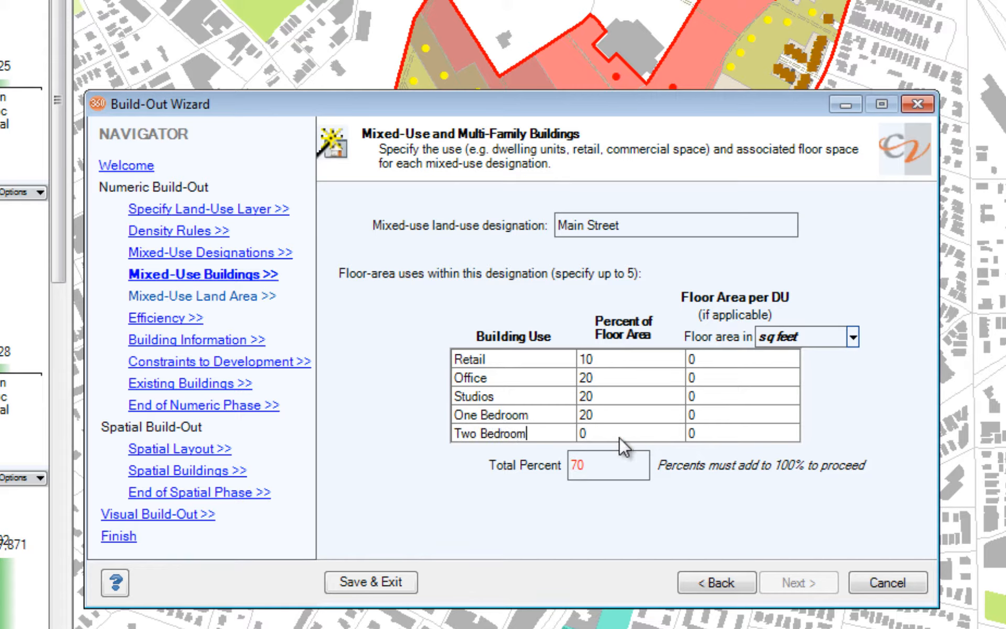
pyautogui.press('Tab')
pyautogui.write('30')
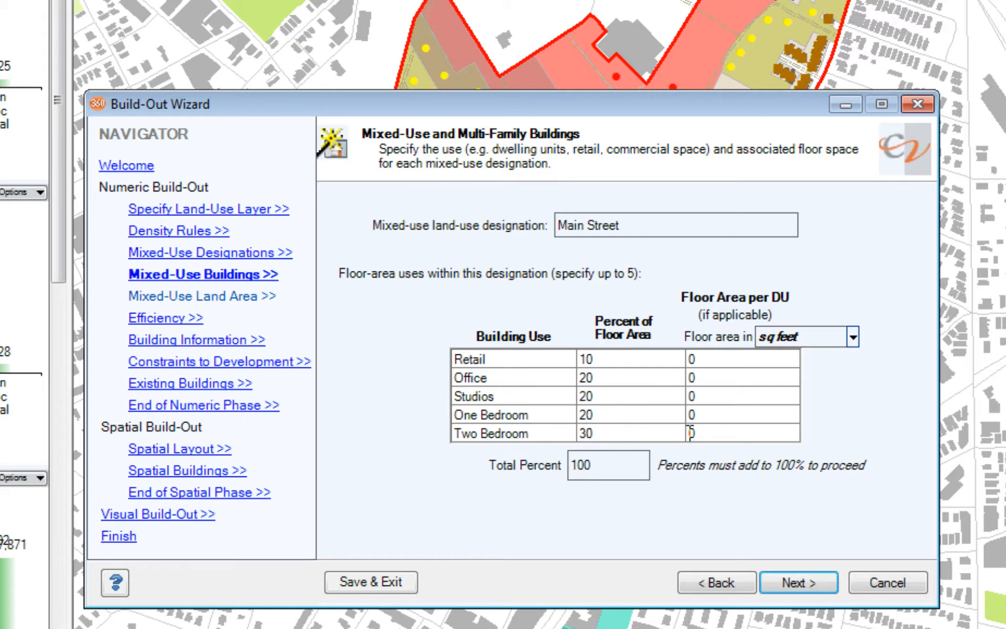
# Set the floor area per dwelling unit to 700 sq feet for Studios, 1000 for One Bedroom and 1300 for Two Bedroom
pyautogui.click(732, 396)
pyautogui.write('700')
pyautogui.click(726, 420)
pyautogui.write('1000')
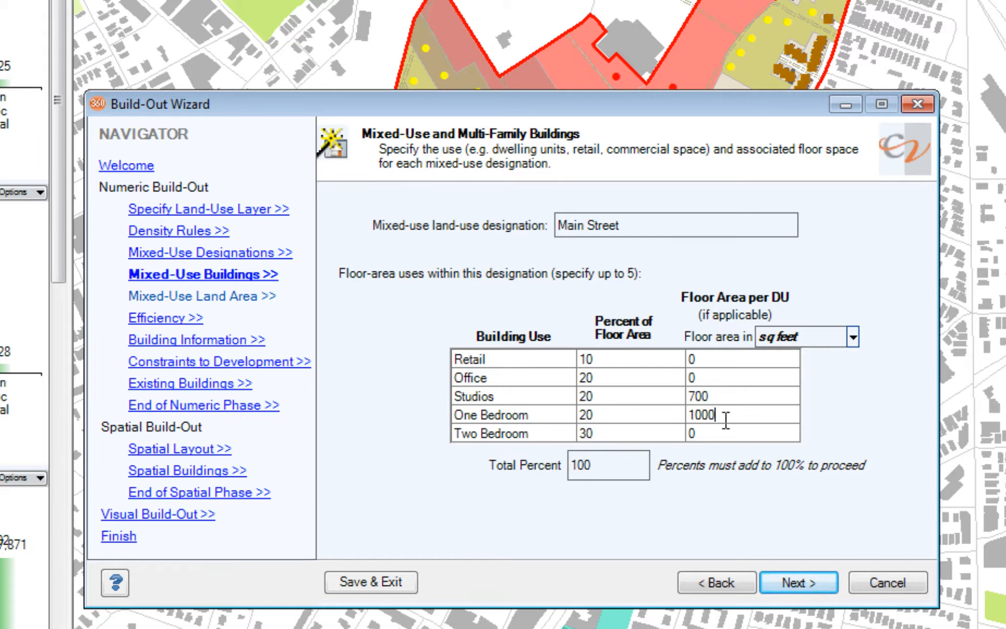
pyautogui.click(736, 433)
pyautogui.write('1300')
# Open the building information settings and temporarily move the wizard aside to examine the building points on the map
pyautogui.click(202, 345)
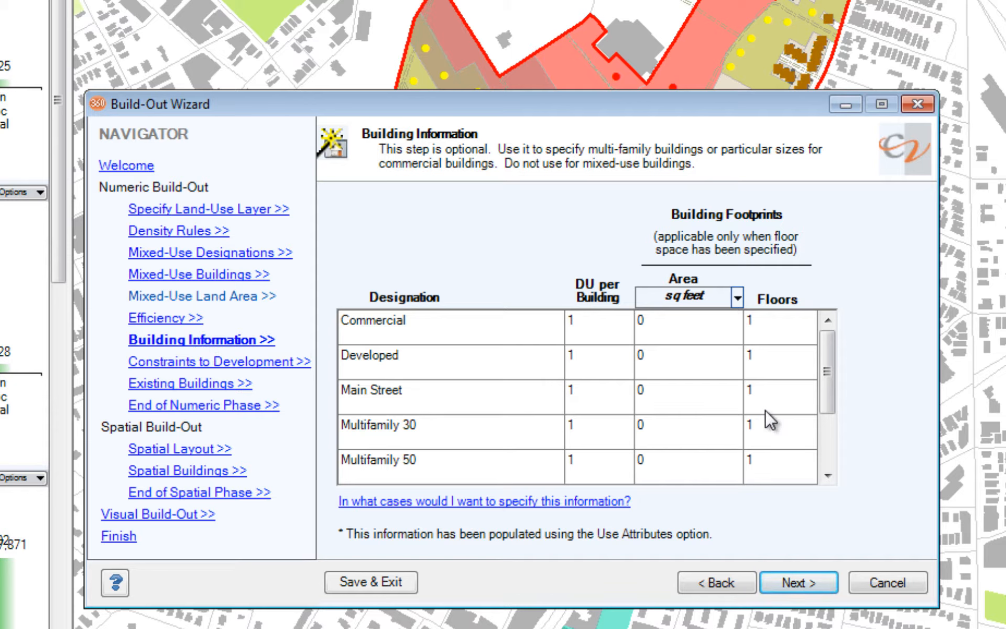
pyautogui.moveTo(552, 109); pyautogui.dragTo(441, 511)
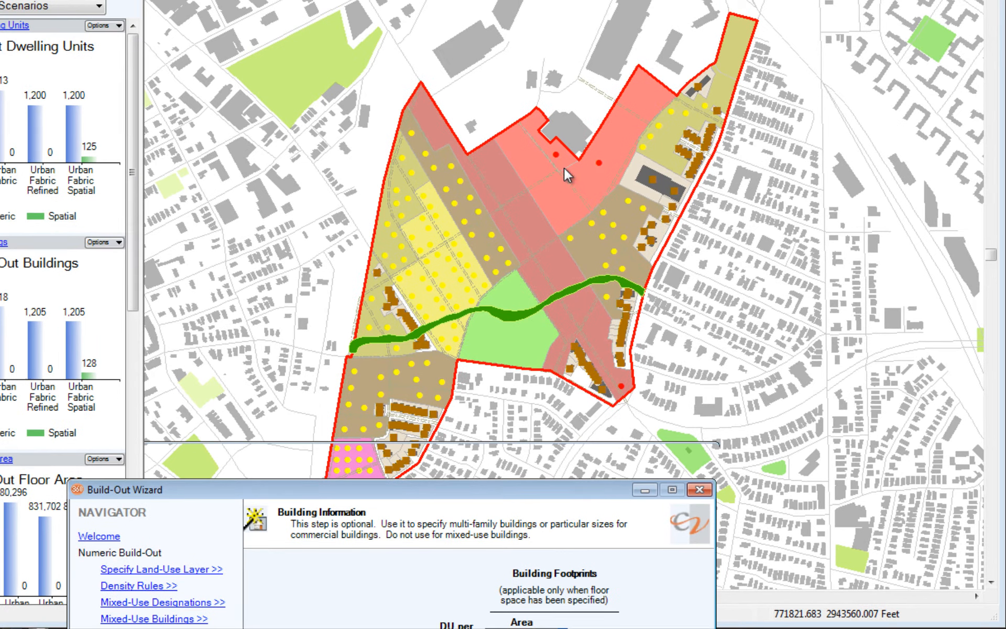
pyautogui.moveTo(460, 488); pyautogui.dragTo(525, 99)
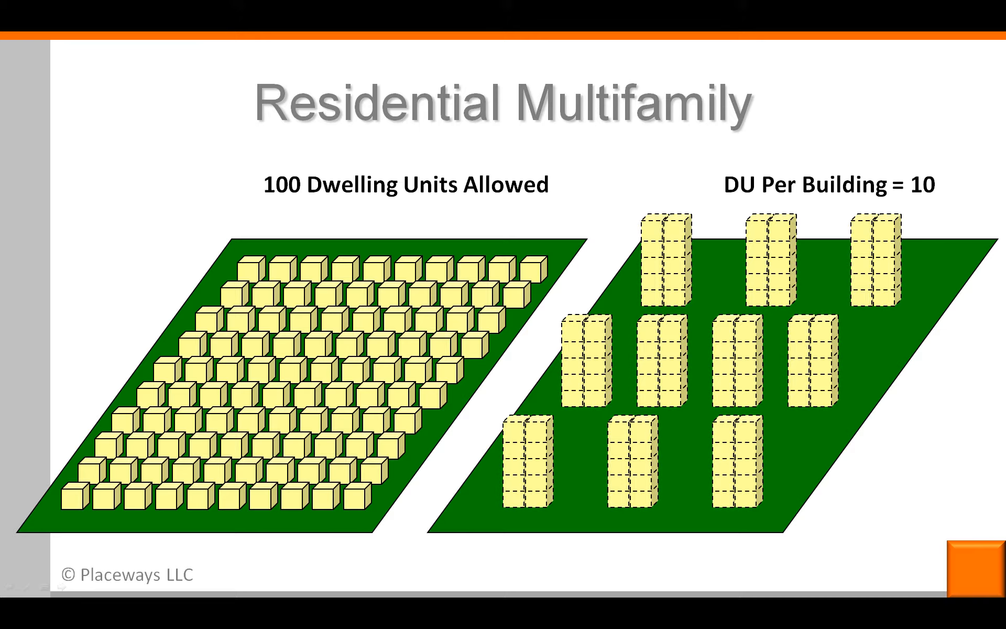
pyautogui.press('Right')
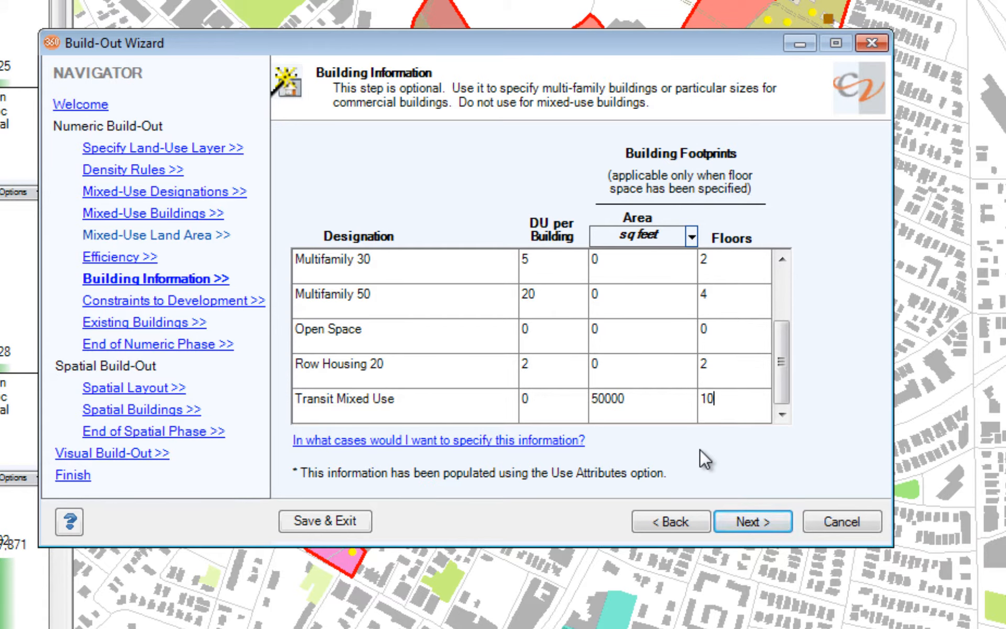
# In the spatial buildings settings, set the building type of Commercial, Developed and Main Street to Footprints
pyautogui.click(153, 417)
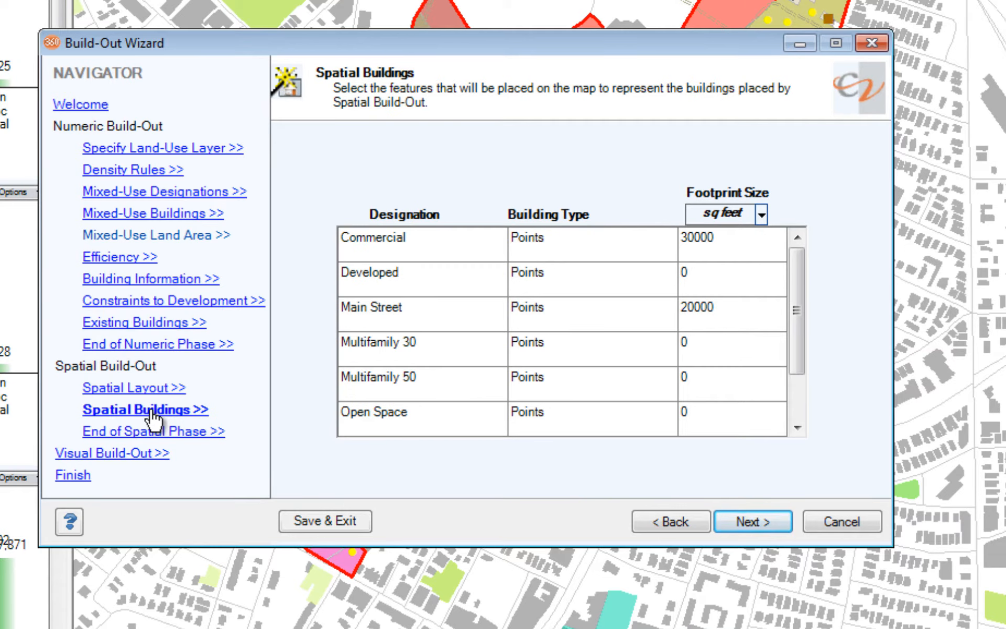
pyautogui.click(596, 240)
pyautogui.click(595, 242)
pyautogui.click(590, 275)
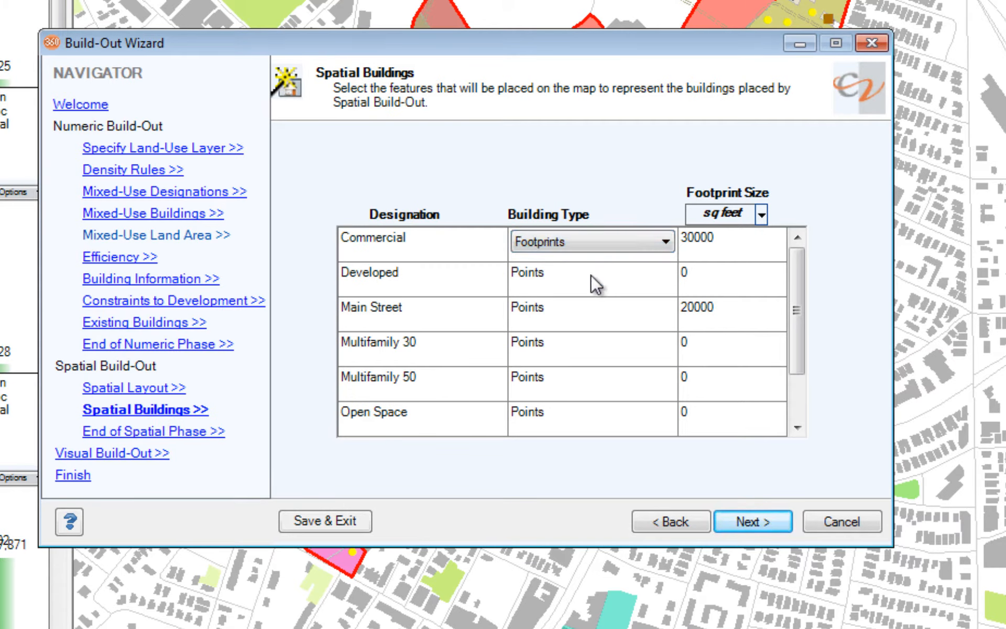
pyautogui.click(590, 275)
pyautogui.click(596, 289)
pyautogui.click(597, 307)
pyautogui.click(598, 314)
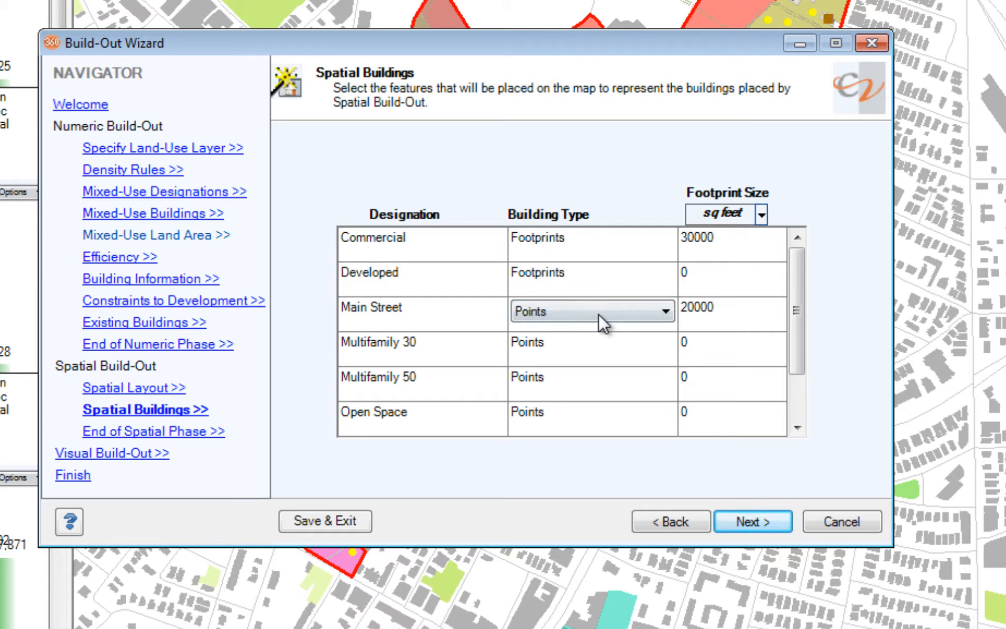
pyautogui.click(599, 313)
pyautogui.click(590, 344)
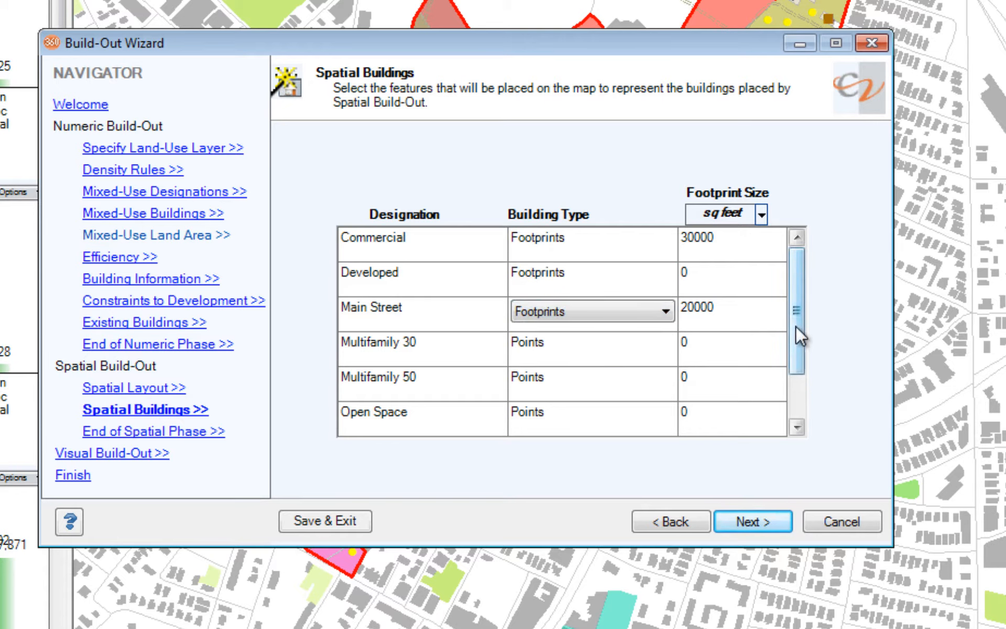
# Set the building type of the Transit Mixed Use designation to Footprints
pyautogui.moveTo(796, 325); pyautogui.dragTo(797, 372)
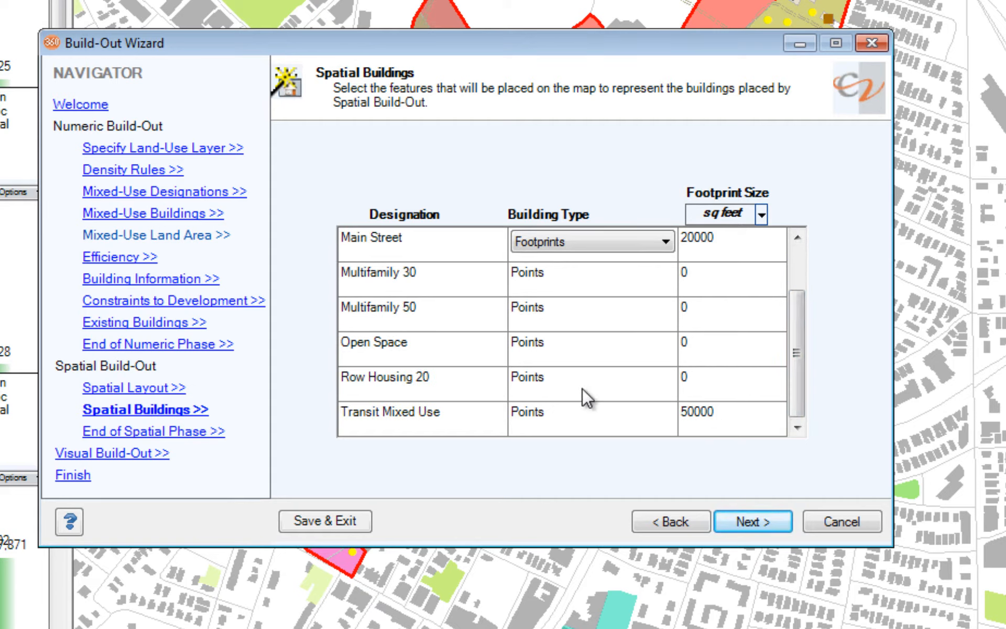
pyautogui.click(583, 419)
pyautogui.click(586, 416)
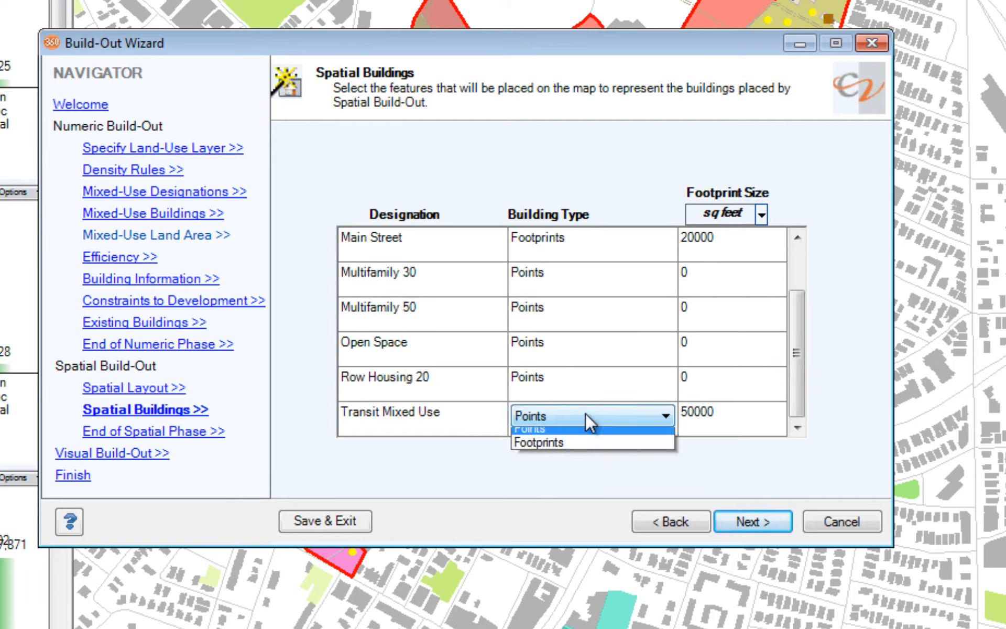
pyautogui.click(584, 450)
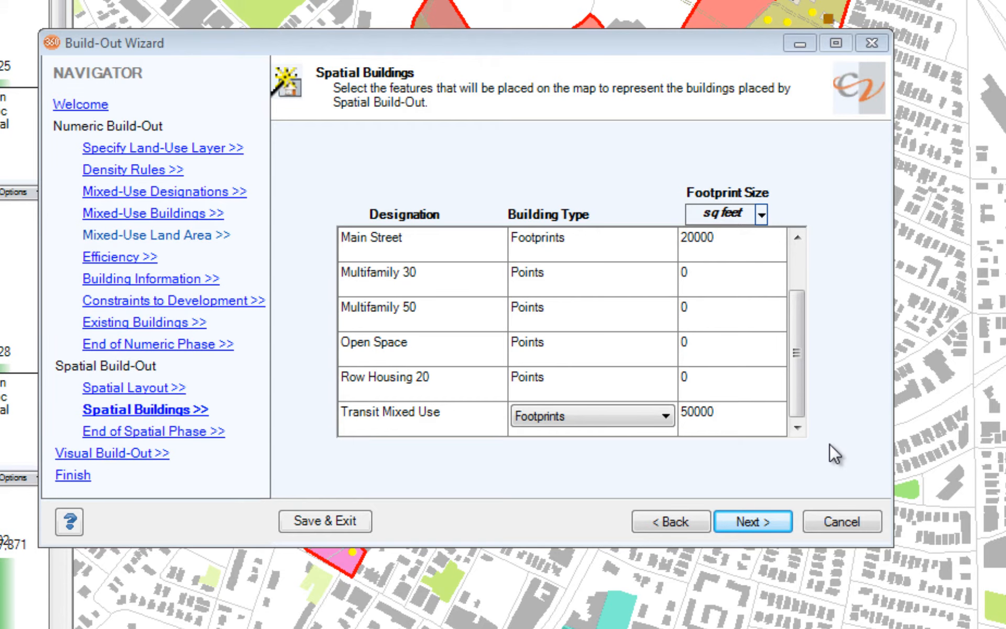
# Finalize the wizard setup, include the numeric and visual phases along with spatial, and start the build-out
pyautogui.click(762, 520)
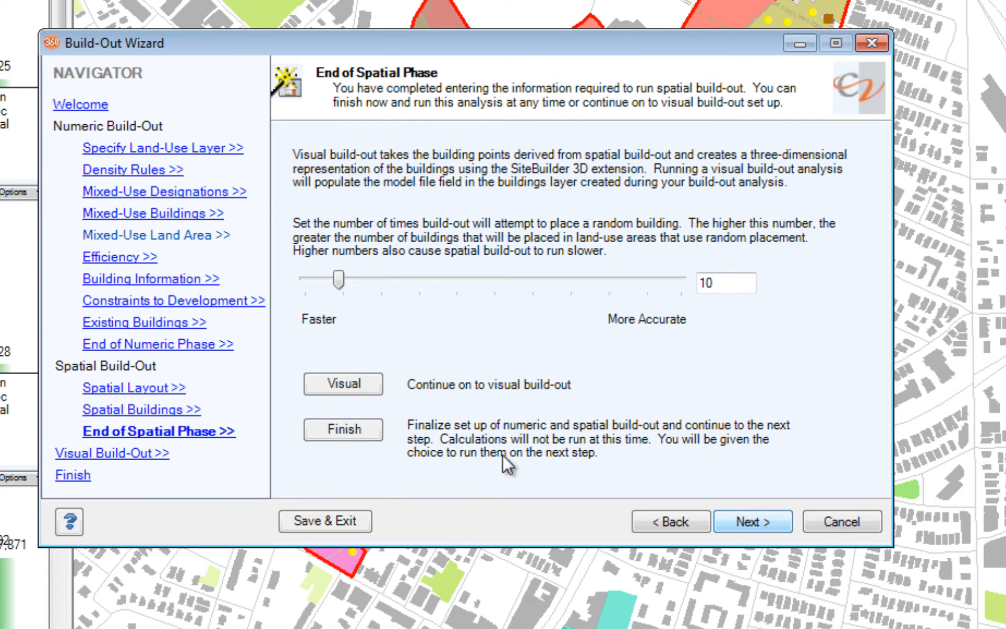
pyautogui.click(332, 427)
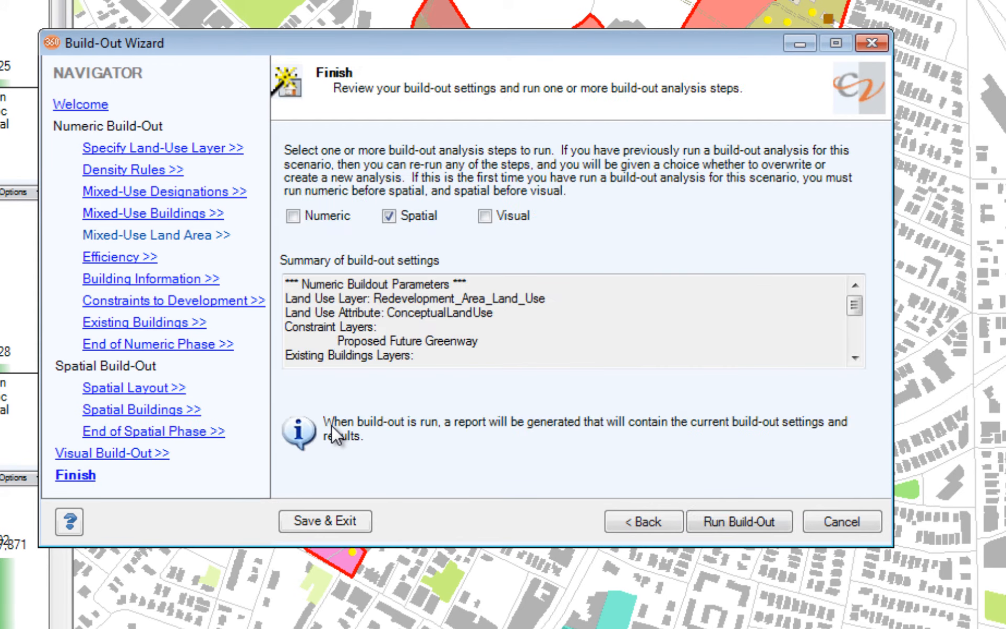
pyautogui.click(294, 216)
pyautogui.click(486, 215)
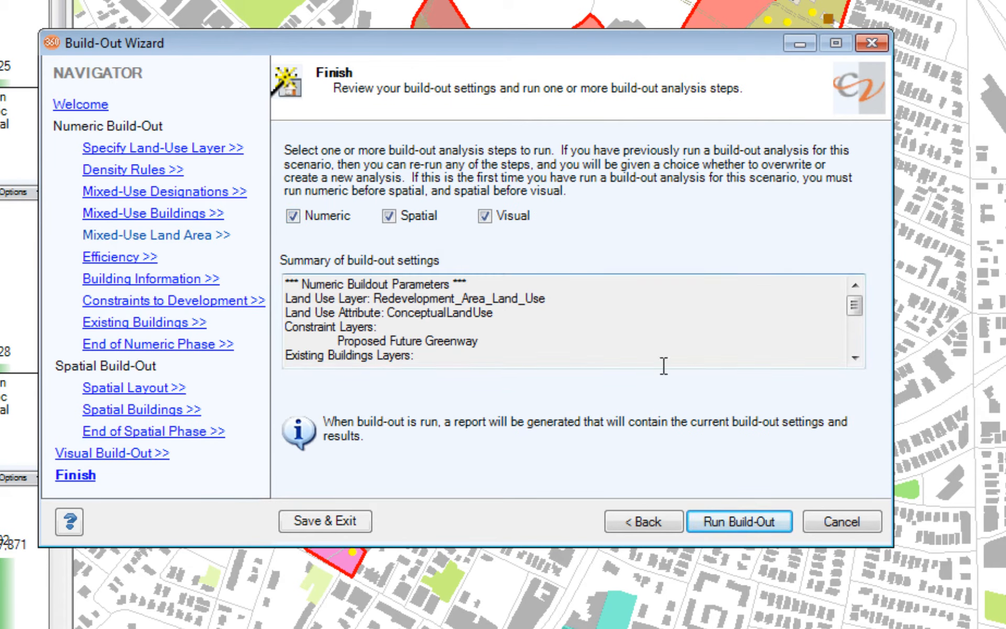
pyautogui.click(739, 519)
# Save the results in a new scenario named Urban Fabric Advanced, run the build-out and dismiss the completion notice
pyautogui.click(287, 310)
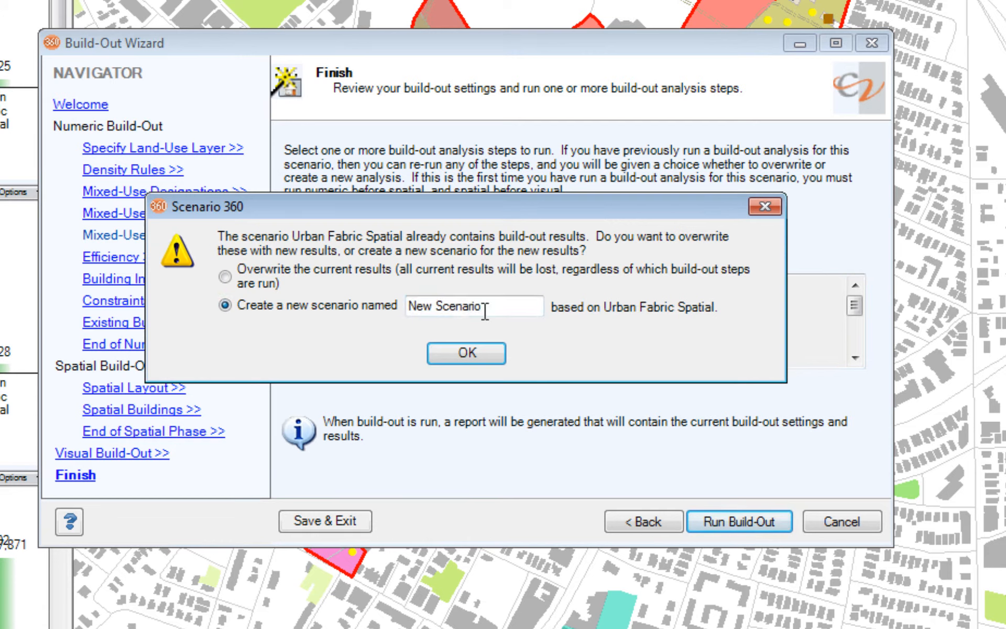
pyautogui.moveTo(483, 307); pyautogui.dragTo(371, 322)
pyautogui.write('Urb')
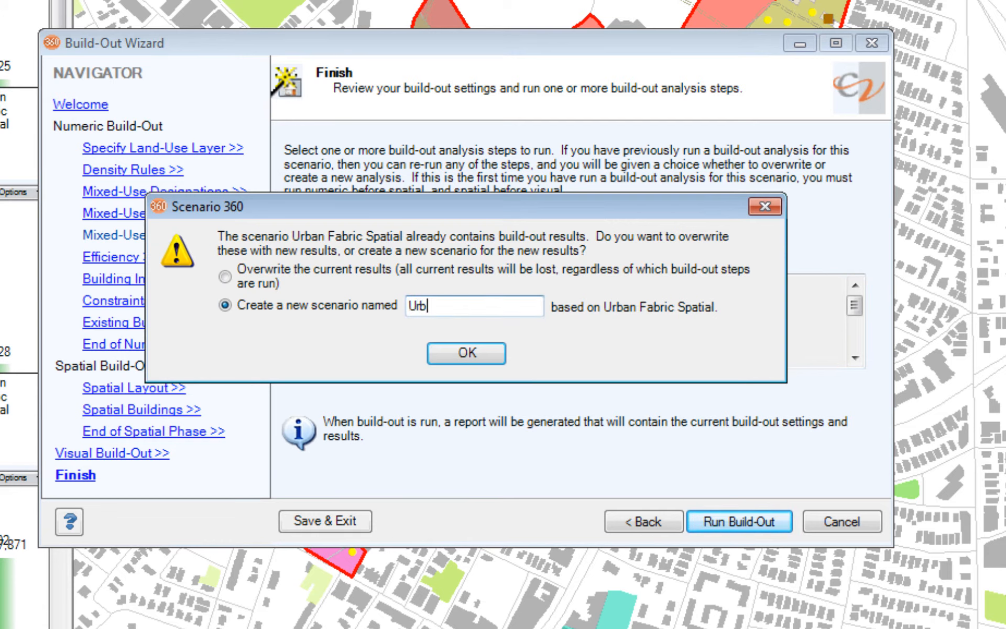
pyautogui.write('an Fabric Advanced')
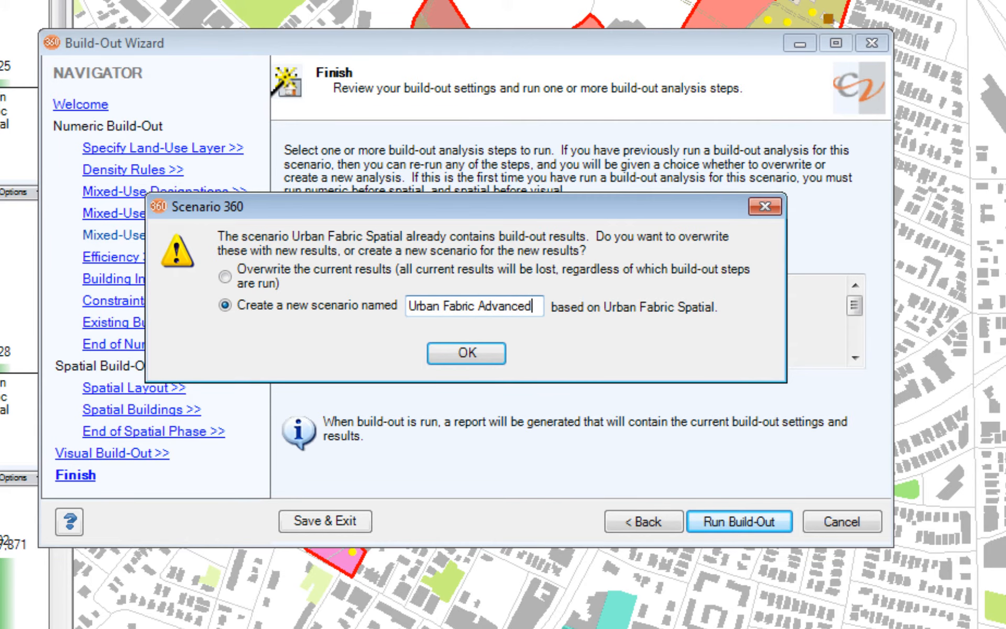
pyautogui.press('Return')
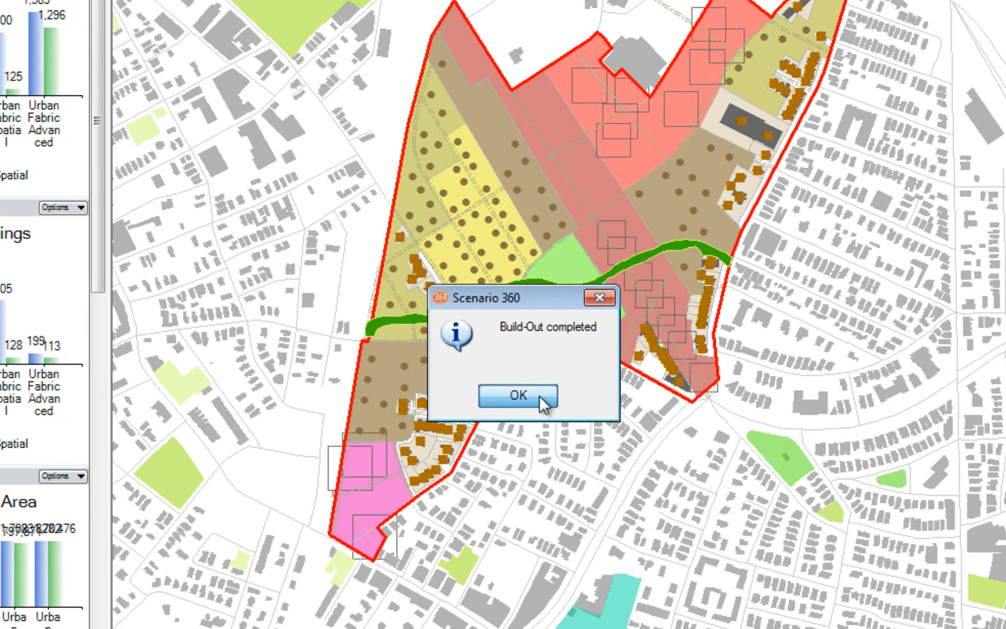
pyautogui.click(539, 399)
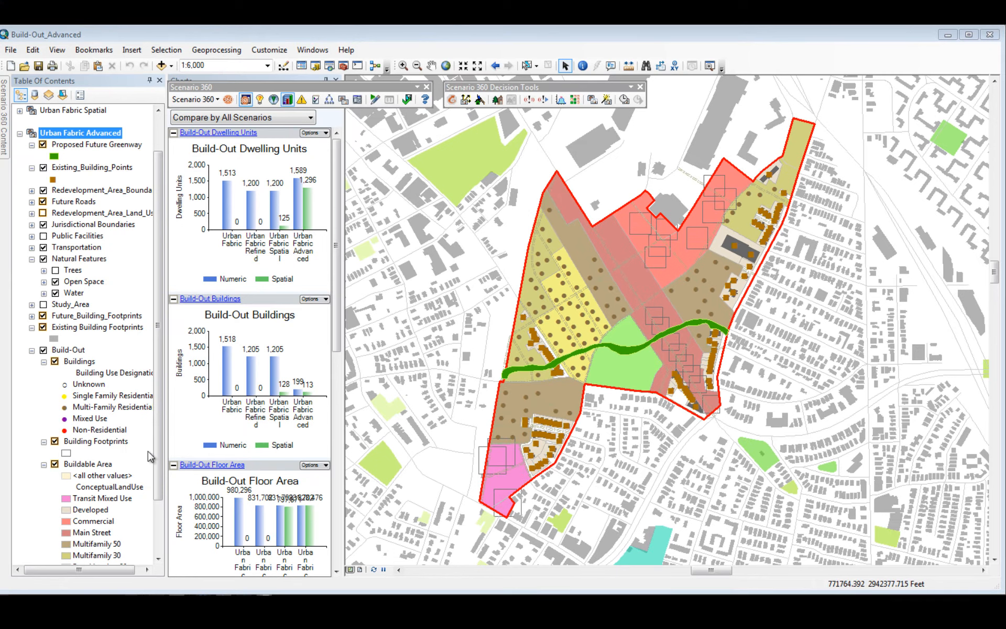
# Open the attribute tables of the Building Footprints and Buildings layers and rearrange them to examine both
pyautogui.click(99, 442)
pyautogui.rightClick(104, 447)
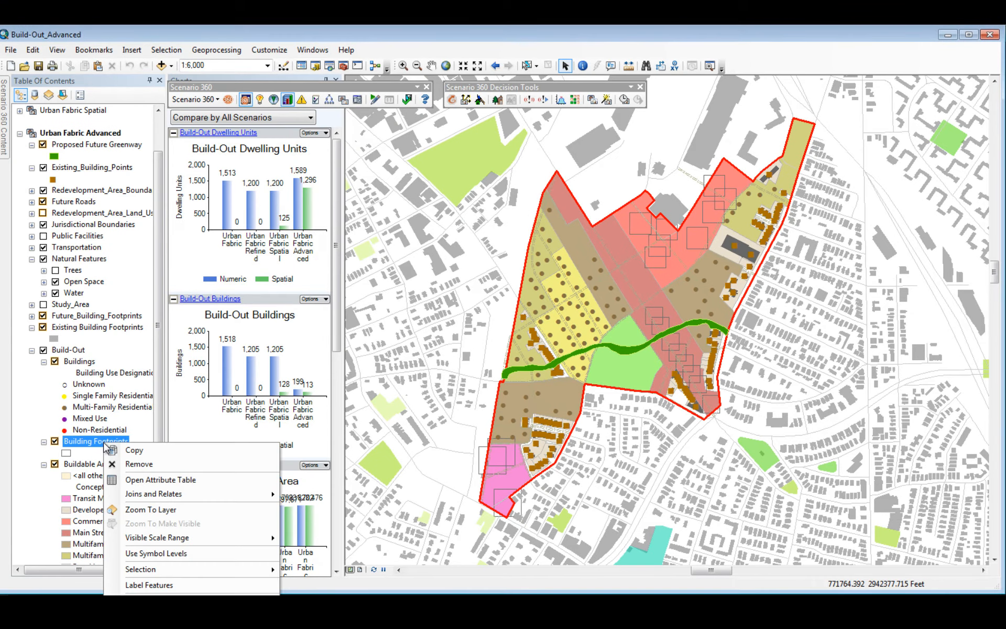
pyautogui.click(150, 480)
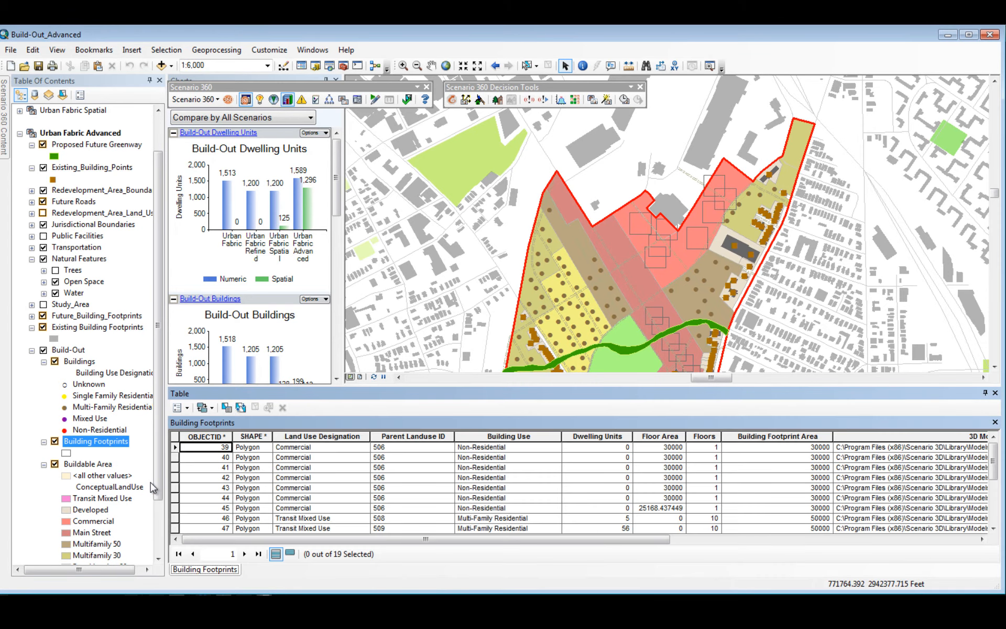
pyautogui.rightClick(86, 362)
pyautogui.click(137, 397)
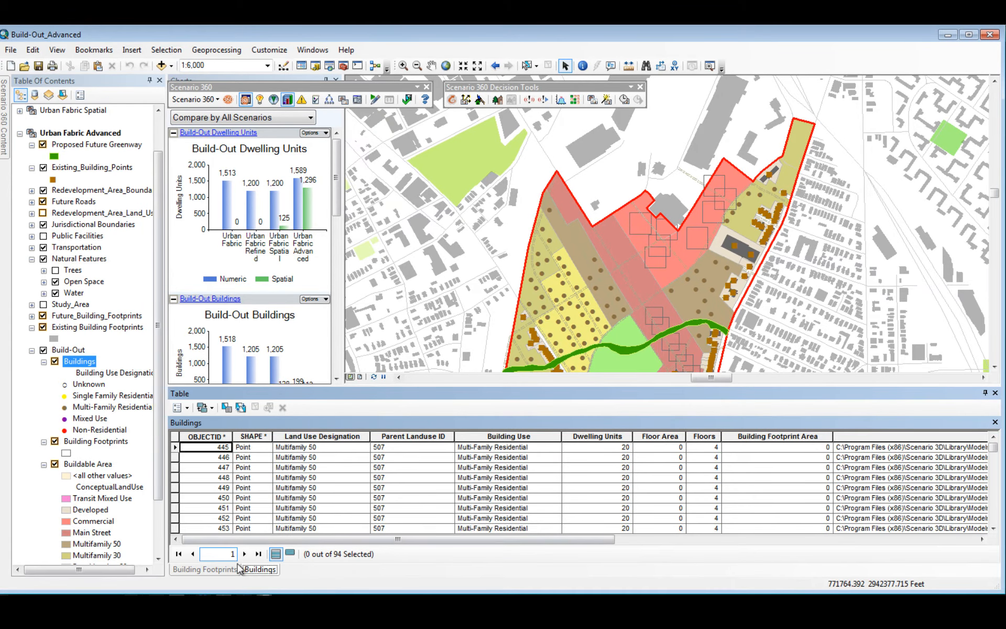
pyautogui.moveTo(269, 573); pyautogui.dragTo(586, 465)
pyautogui.moveTo(582, 387); pyautogui.dragTo(579, 306)
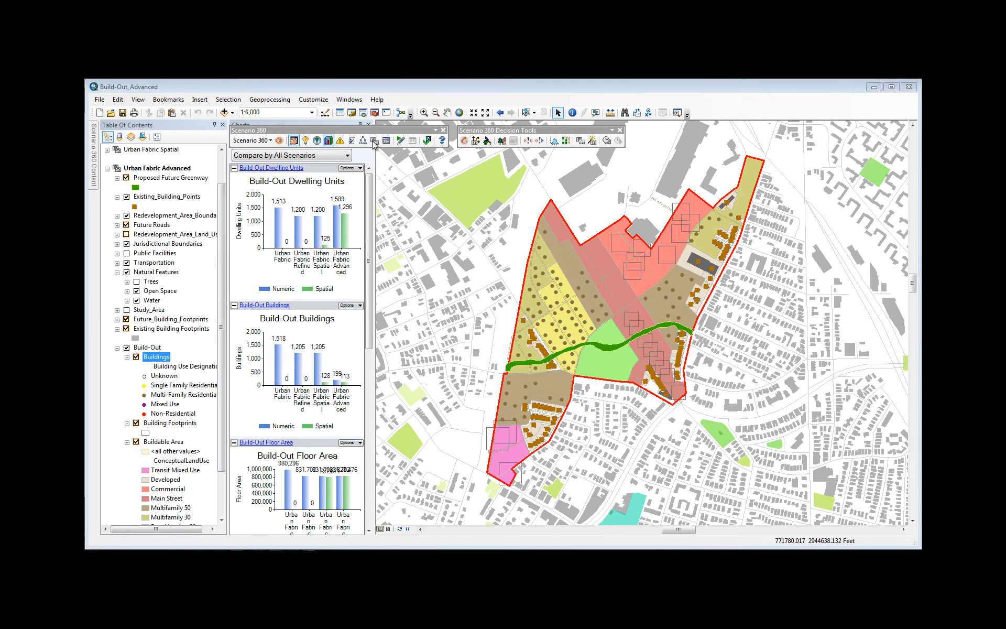
# Open the scenario comparison and show the Urban Fabric Spatial scenario side by side with Urban Fabric Advanced
pyautogui.click(374, 141)
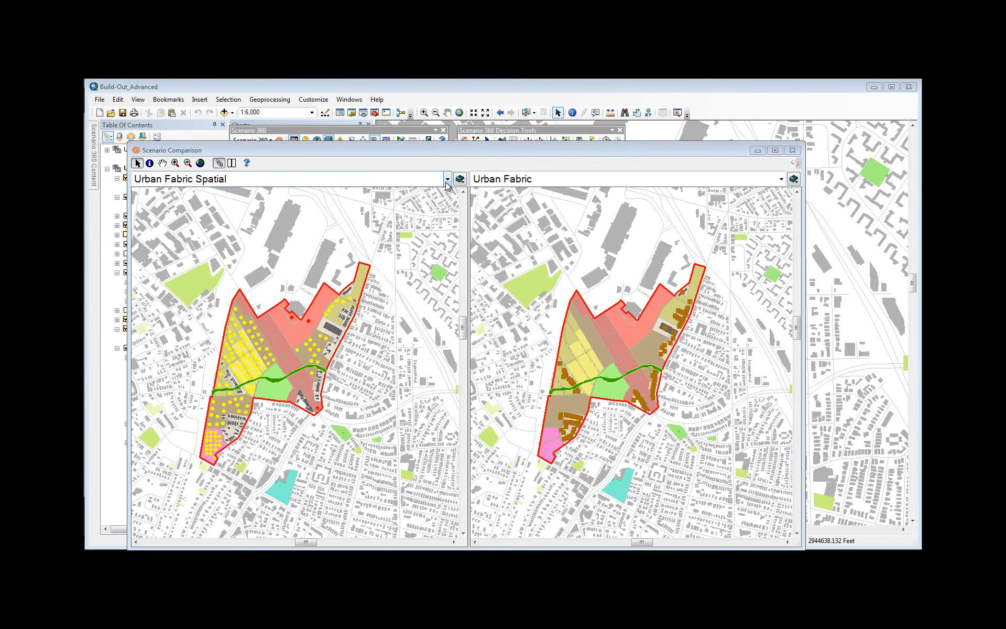
pyautogui.click(447, 181)
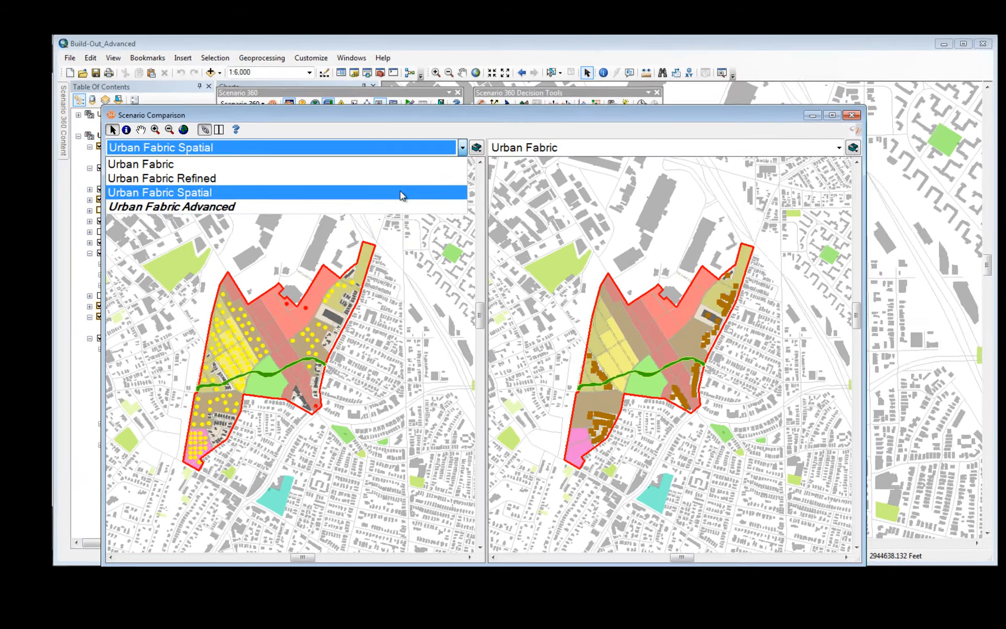
pyautogui.click(394, 219)
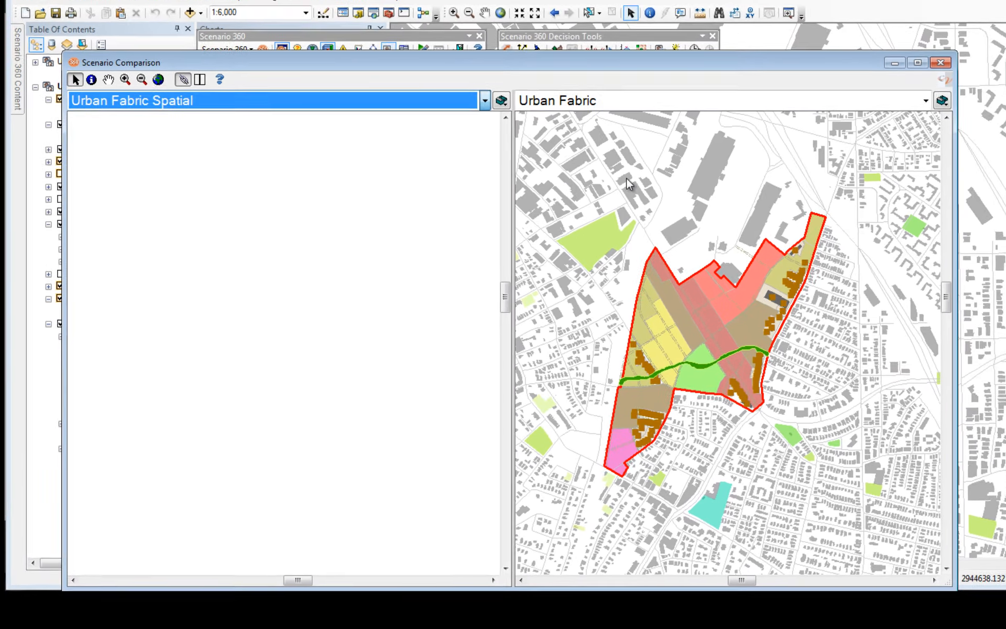
pyautogui.click(926, 100)
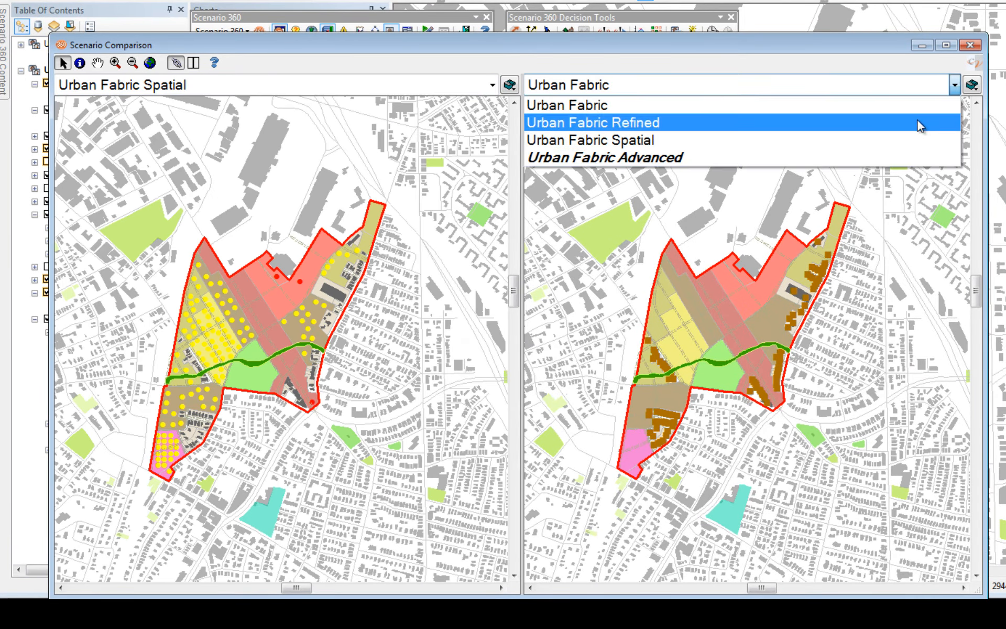
pyautogui.click(902, 156)
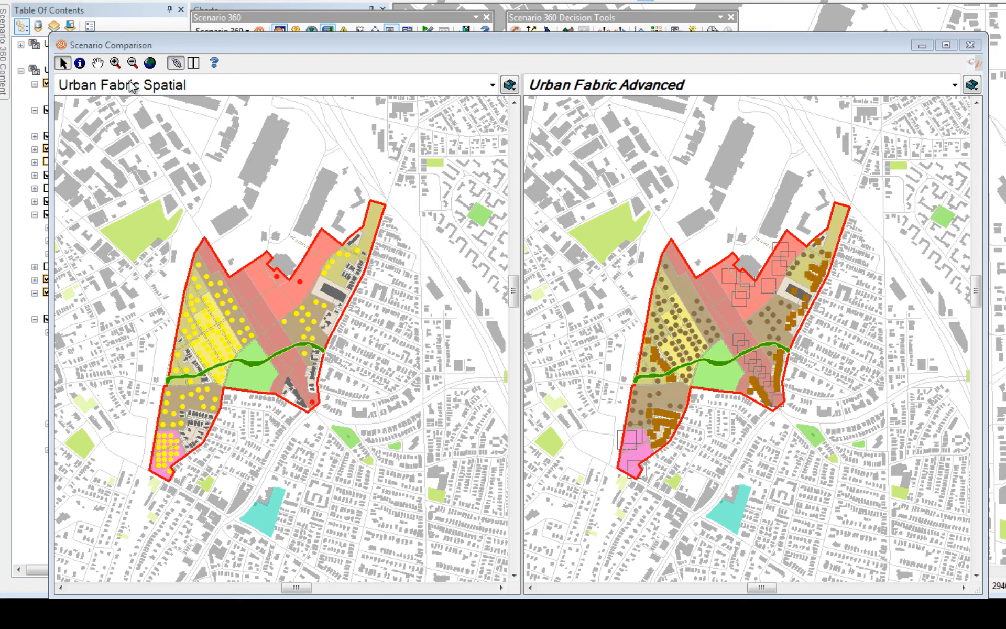
# Examine the redevelopment area up close in both compared scenarios and close the scenario comparison
pyautogui.click(116, 64)
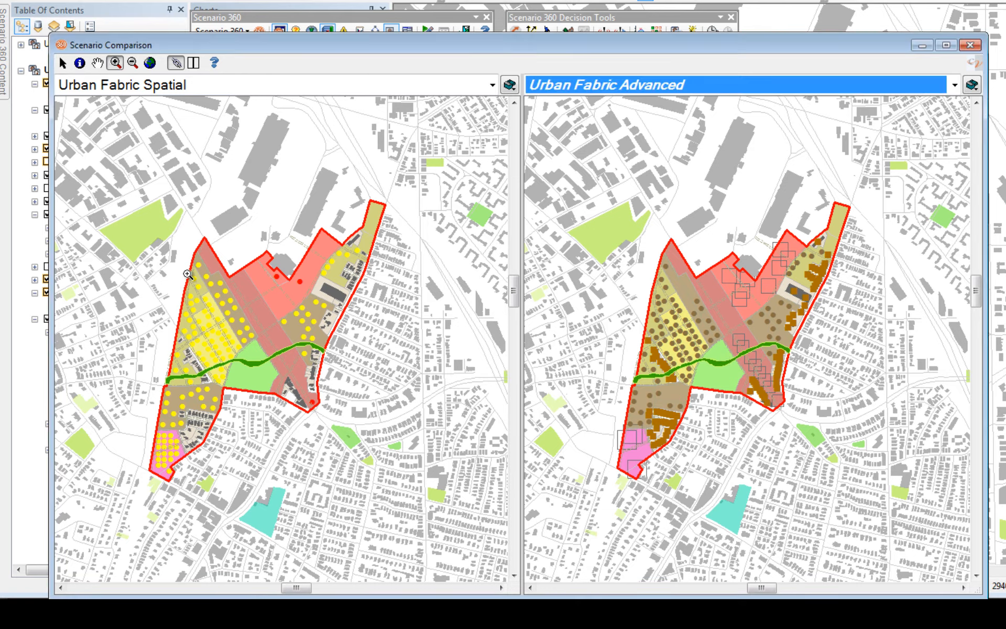
pyautogui.moveTo(126, 208); pyautogui.dragTo(380, 468)
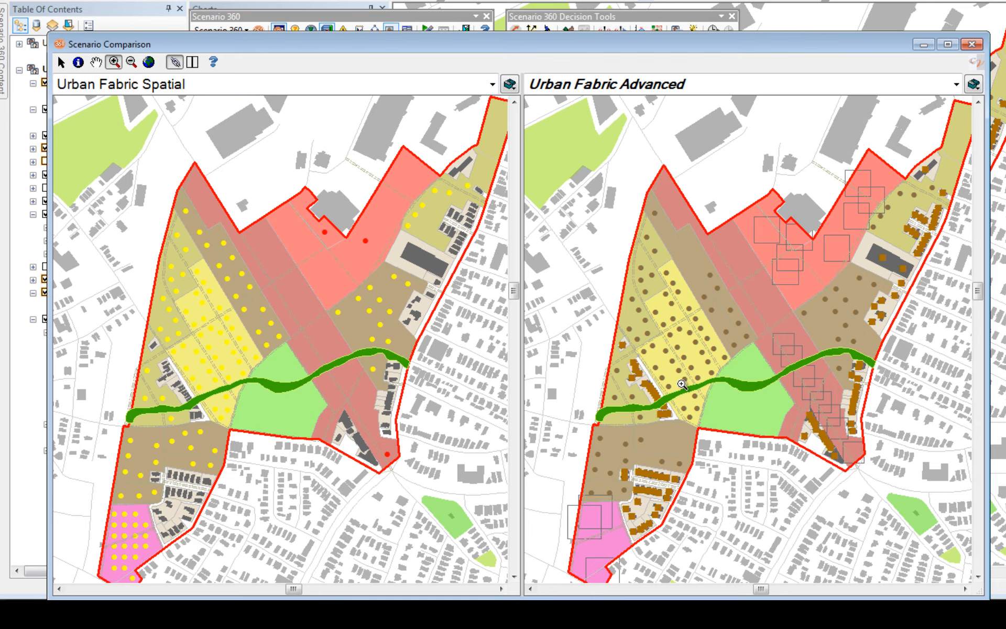
pyautogui.click(978, 48)
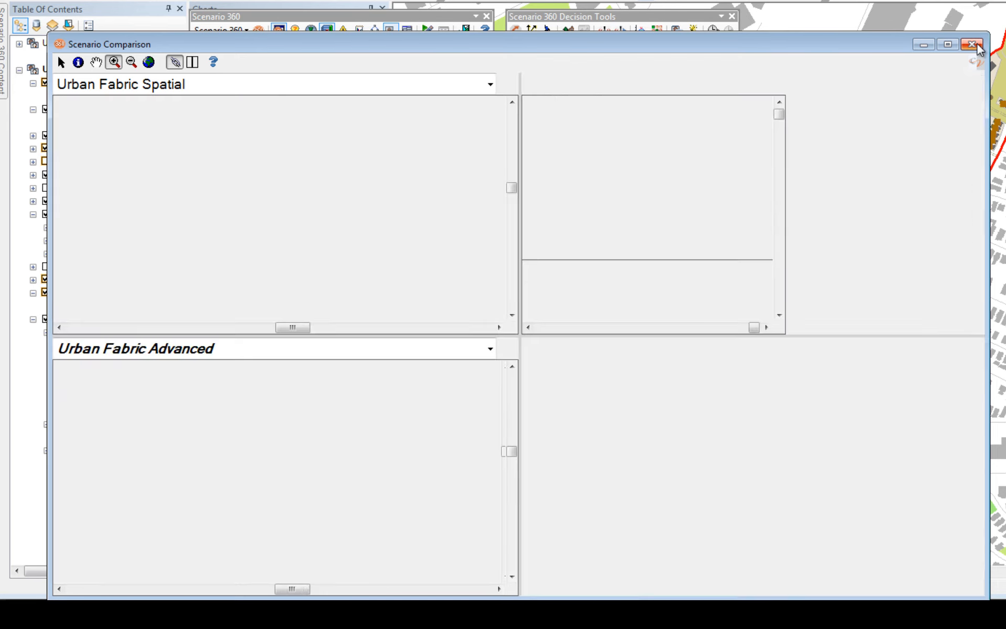